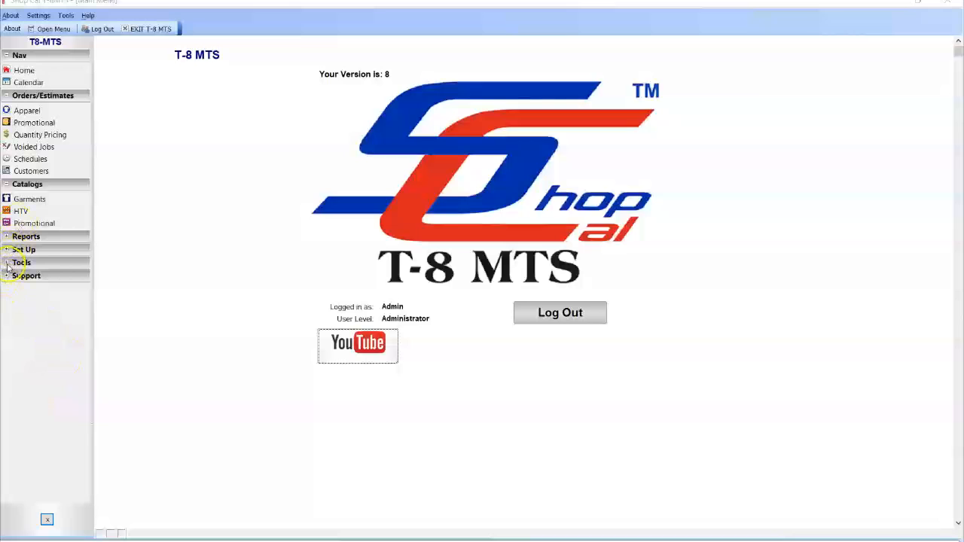
Launch the Catalog Builder and bring up the SanMar format raw import.
left_click(9, 265)
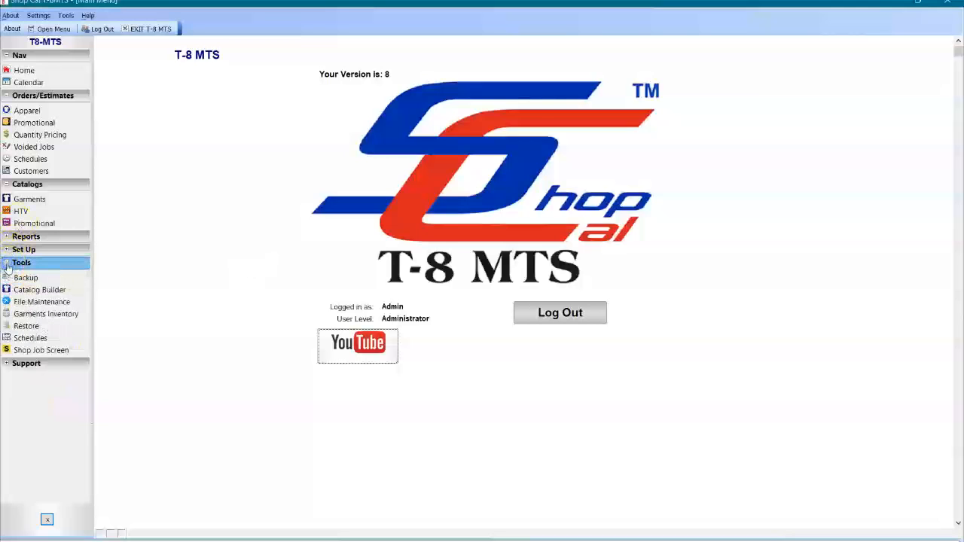
left_click(40, 290)
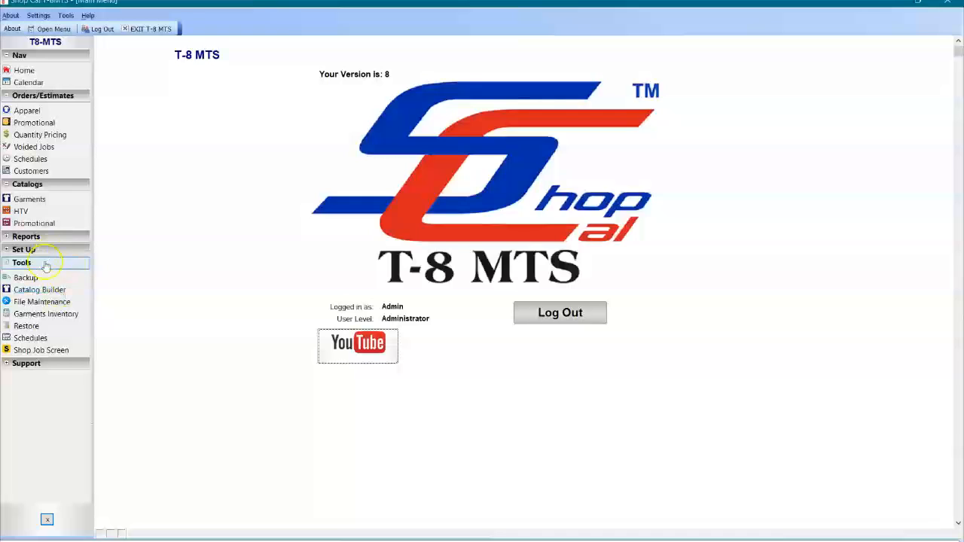
left_click(65, 307)
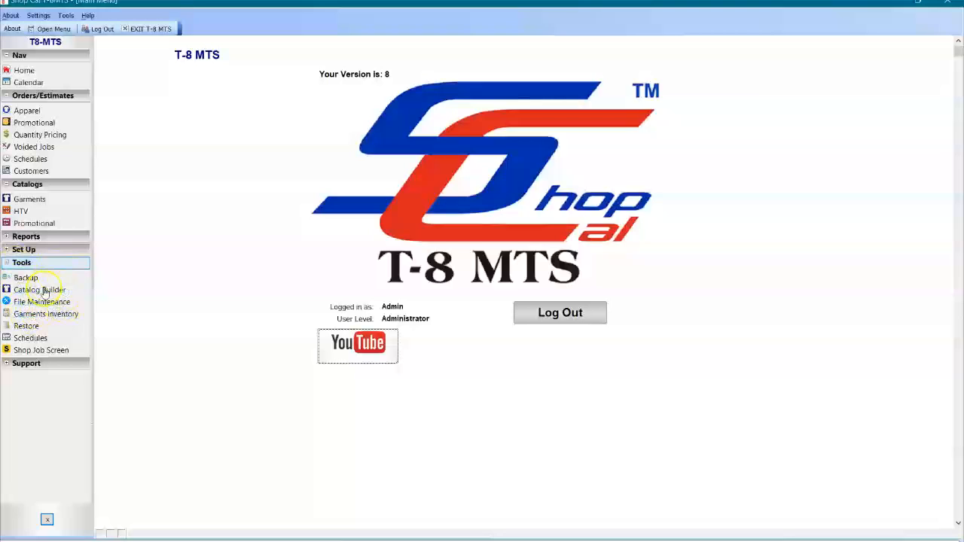
left_click(40, 292)
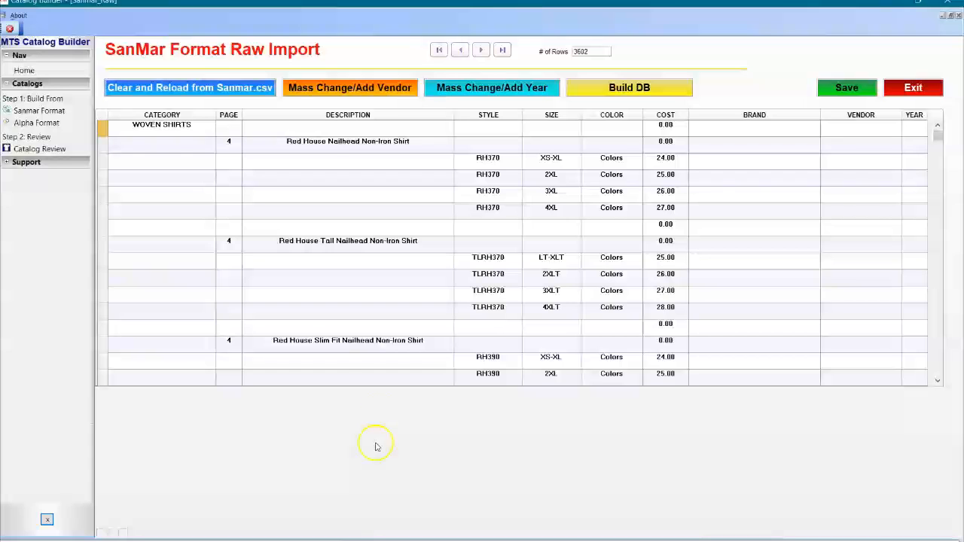
Clear the raw import data and reload it from Sanmar.csv.
left_click(245, 411)
left_click(179, 88)
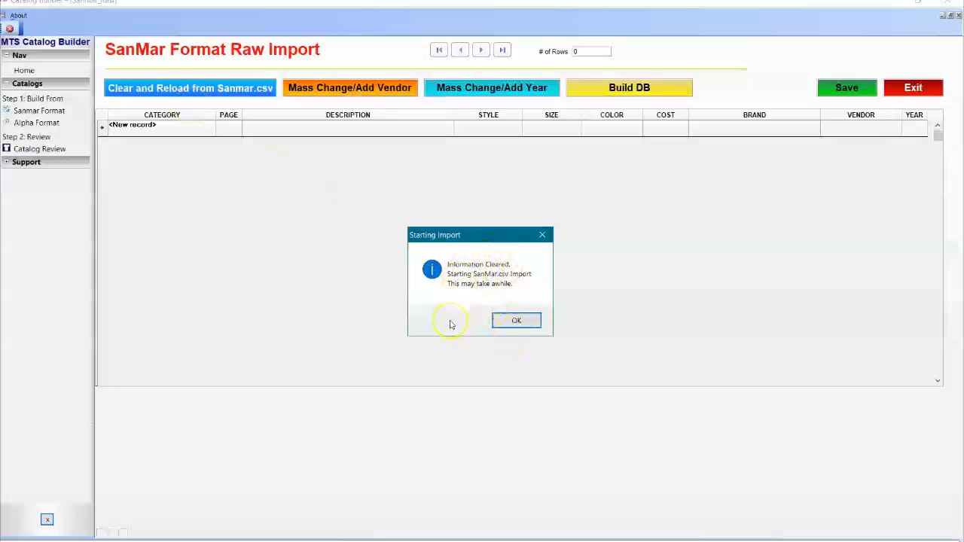
left_click(515, 322)
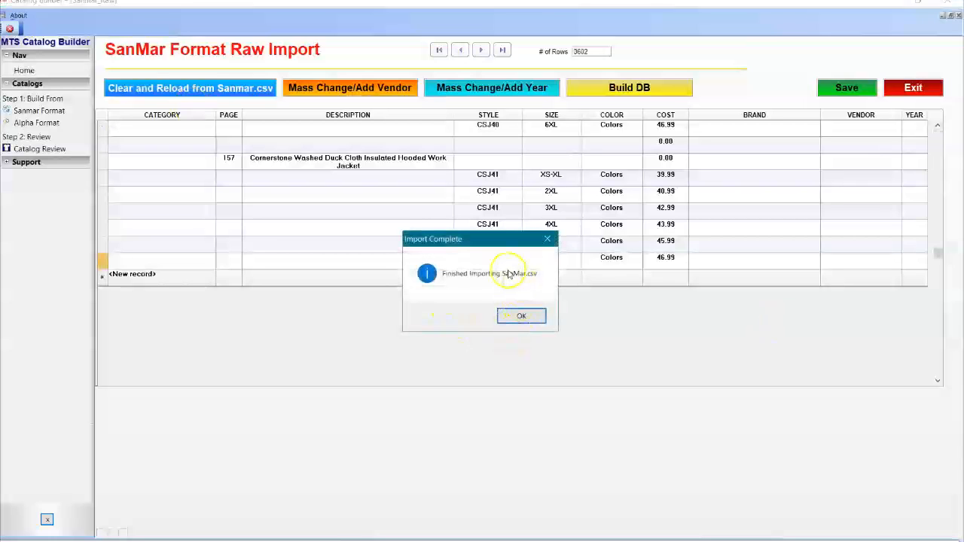
left_click(518, 318)
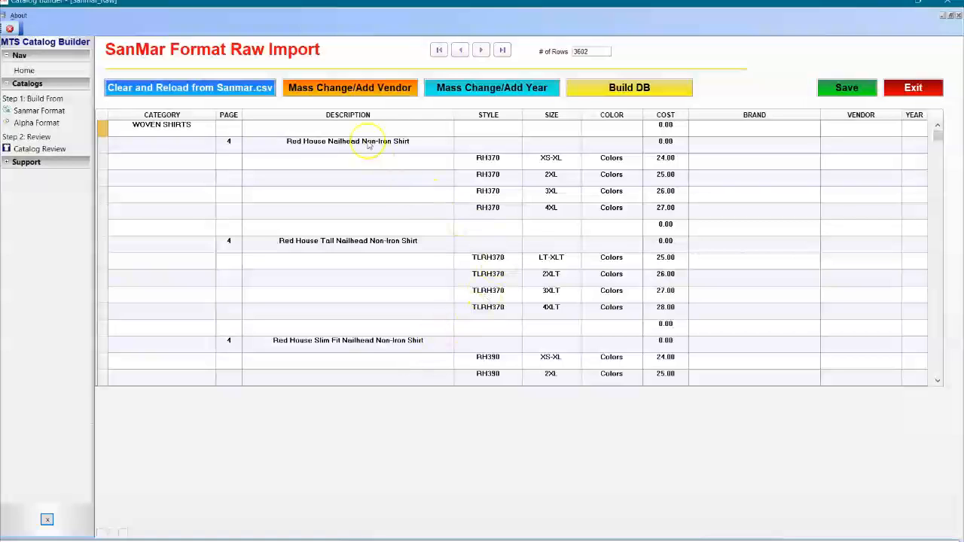
Mass-change the catalog vendor to Sanmar for all raw import rows.
left_click(382, 88)
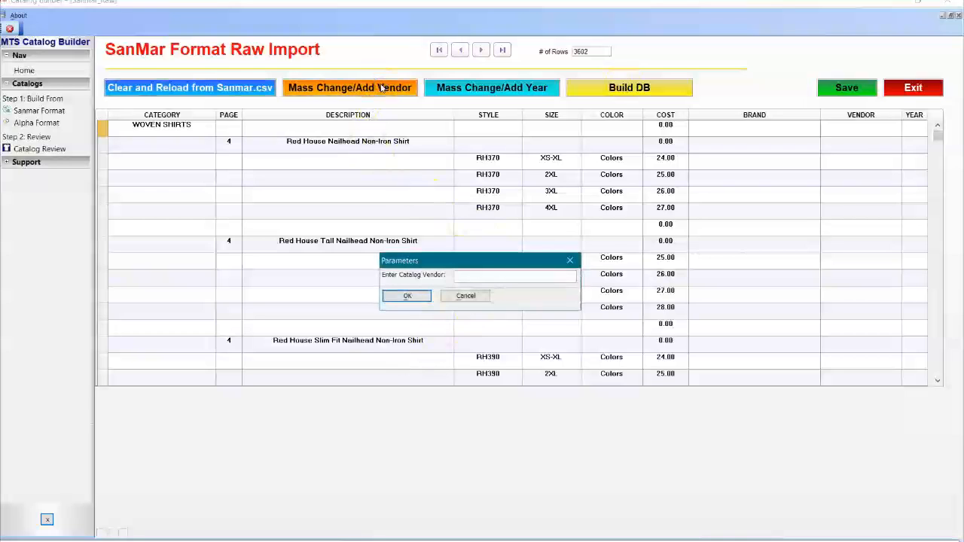
type("Sanmar")
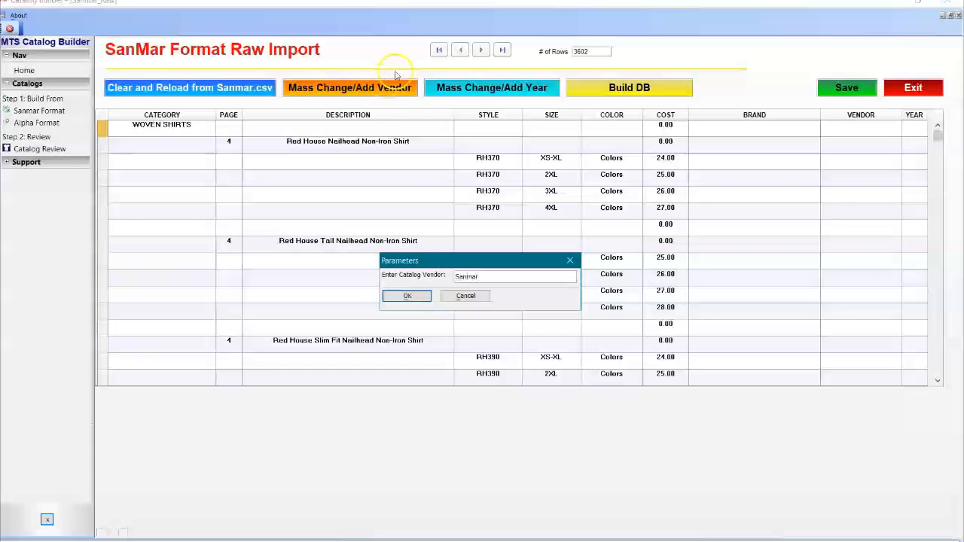
left_click(406, 298)
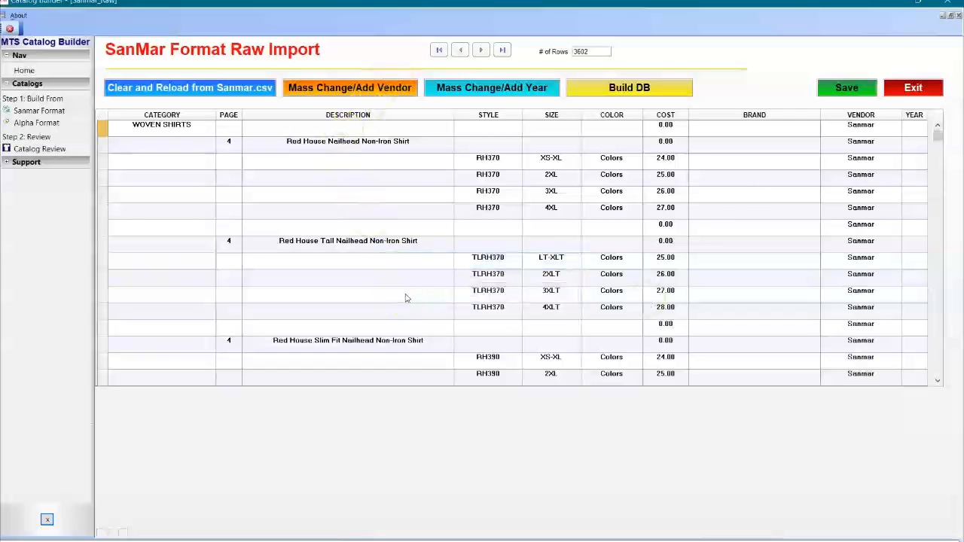
Mass-change the catalog year to 2020 for all raw import rows.
left_click(496, 92)
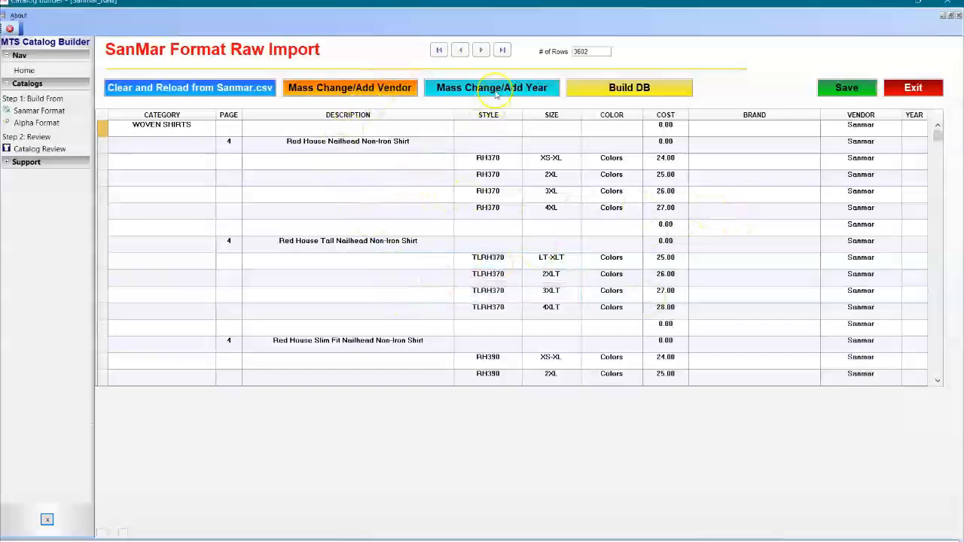
type("2020")
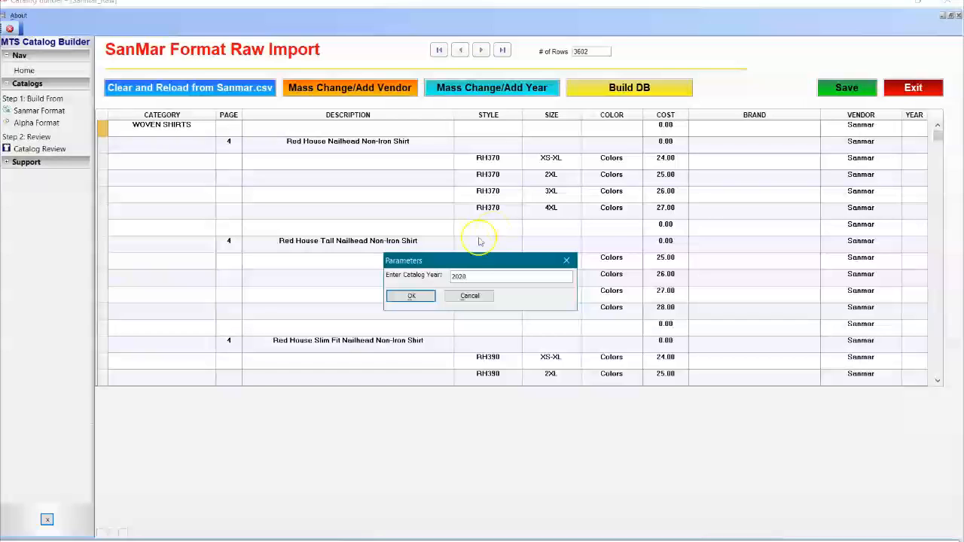
left_click(427, 296)
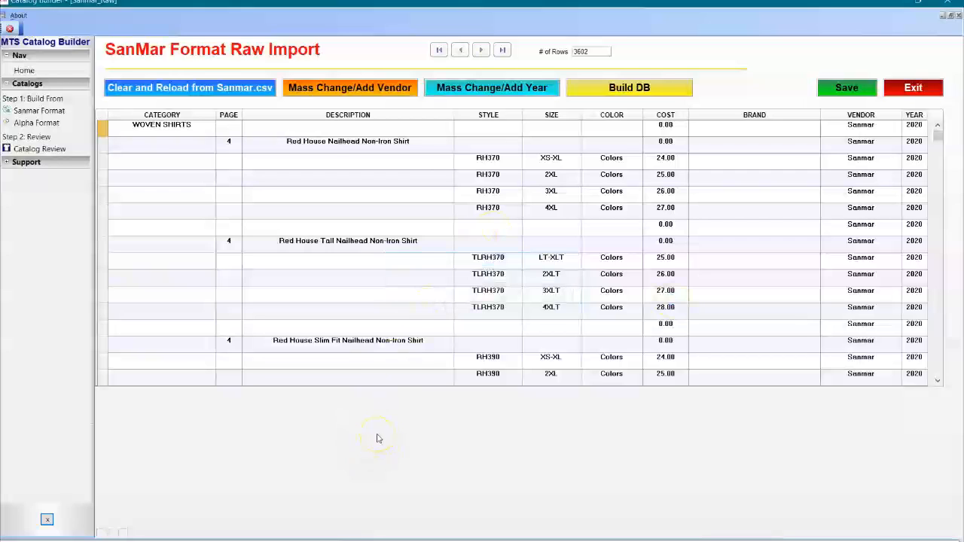
Mass-change the catalog year to 2019 for all raw import rows.
left_click(456, 88)
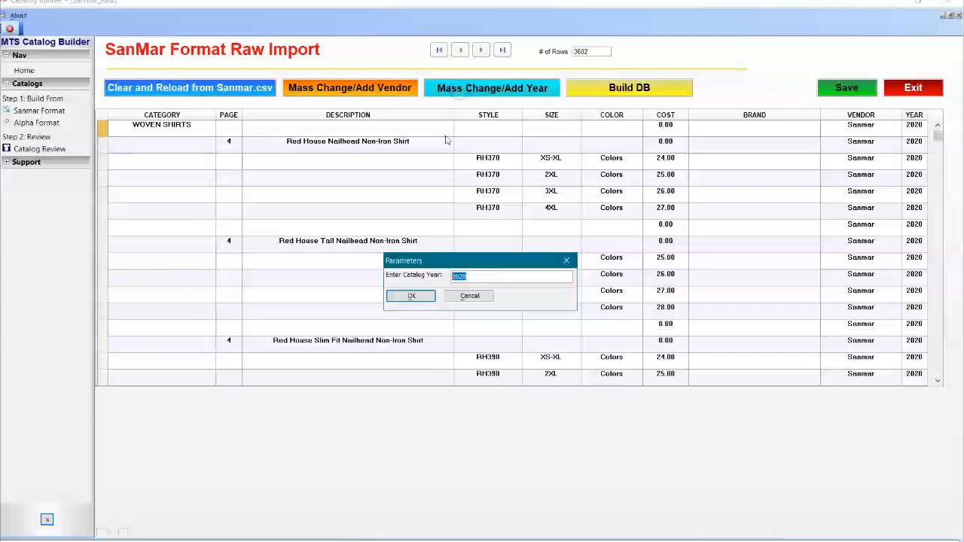
type("2019")
left_click(419, 296)
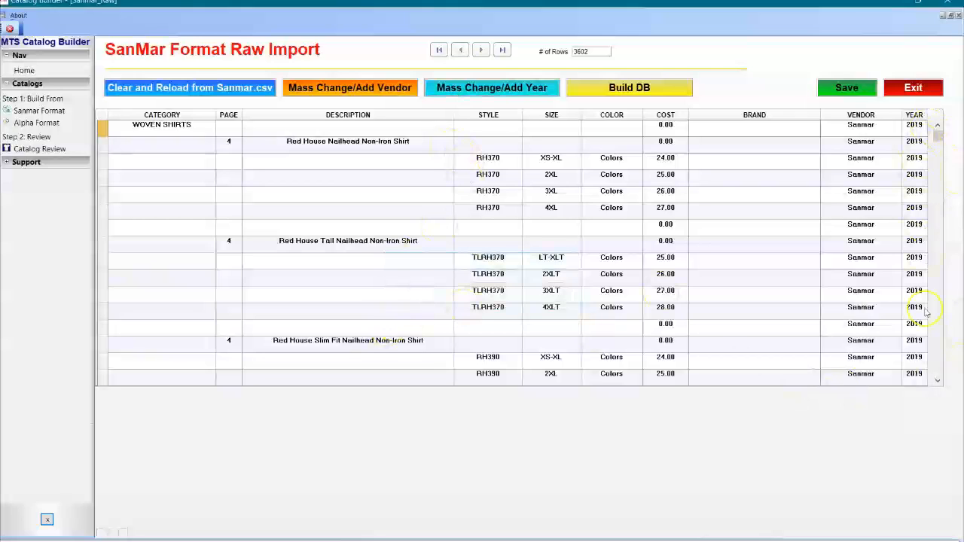
Save the SanMar raw import, build the database from it and exit the import form.
left_click(843, 95)
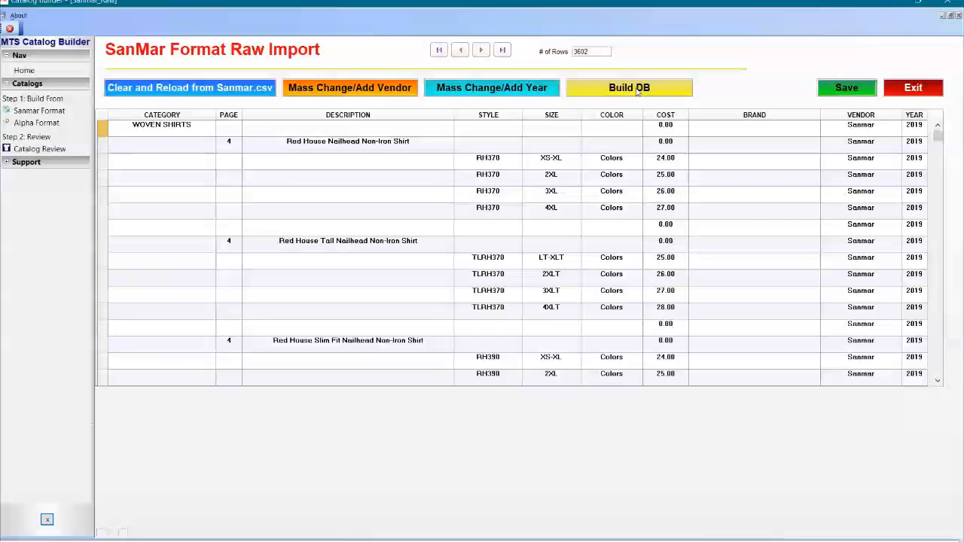
left_click(625, 89)
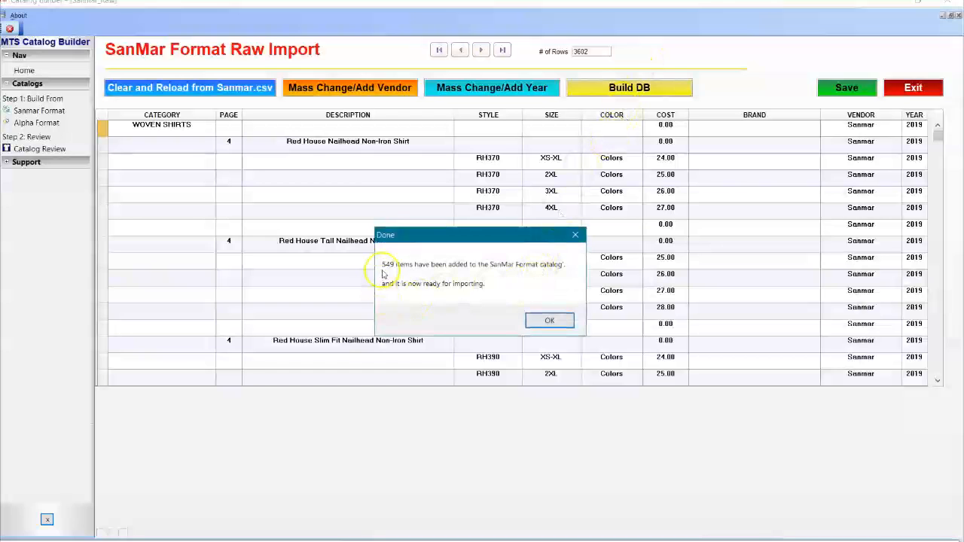
left_click(545, 320)
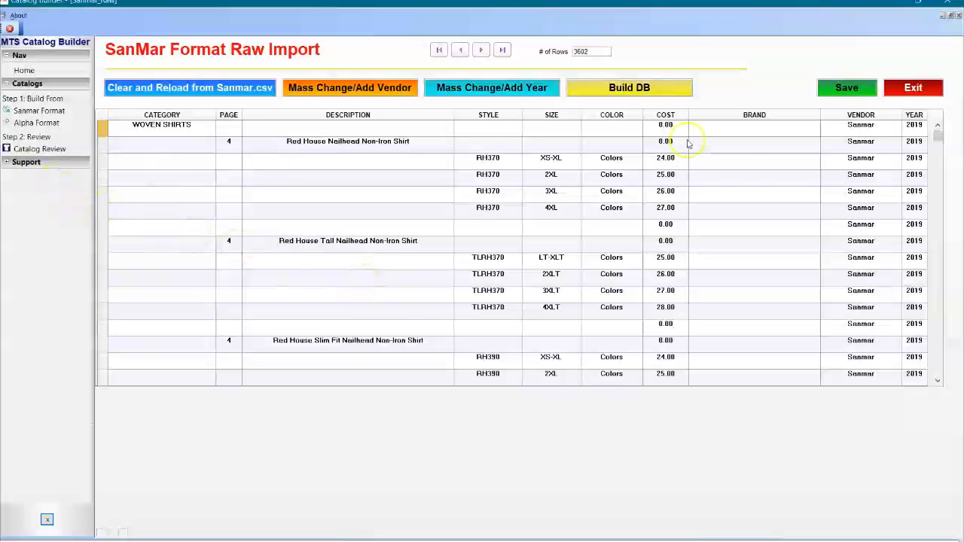
left_click(900, 92)
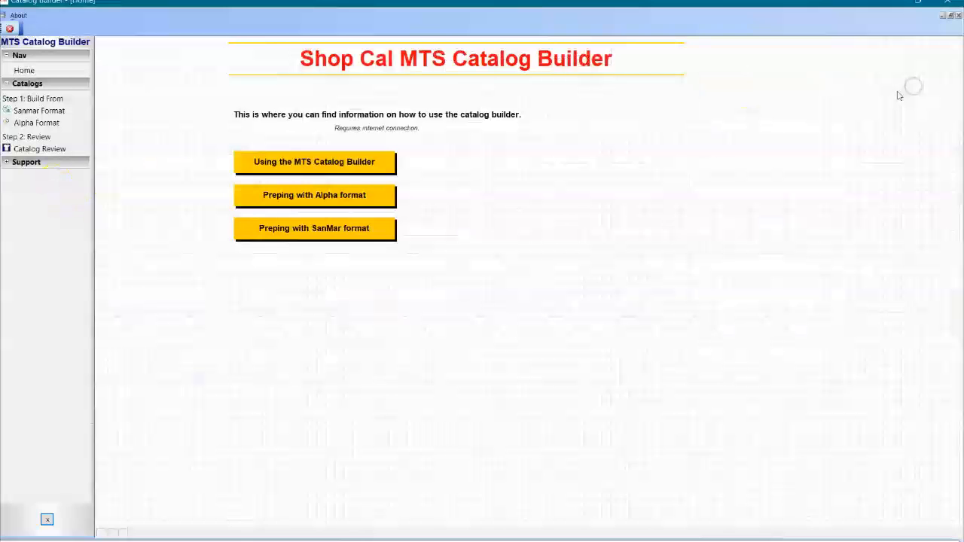
Open the catalog review and delete all existing contents of the builder's garment catalog.
left_click(45, 149)
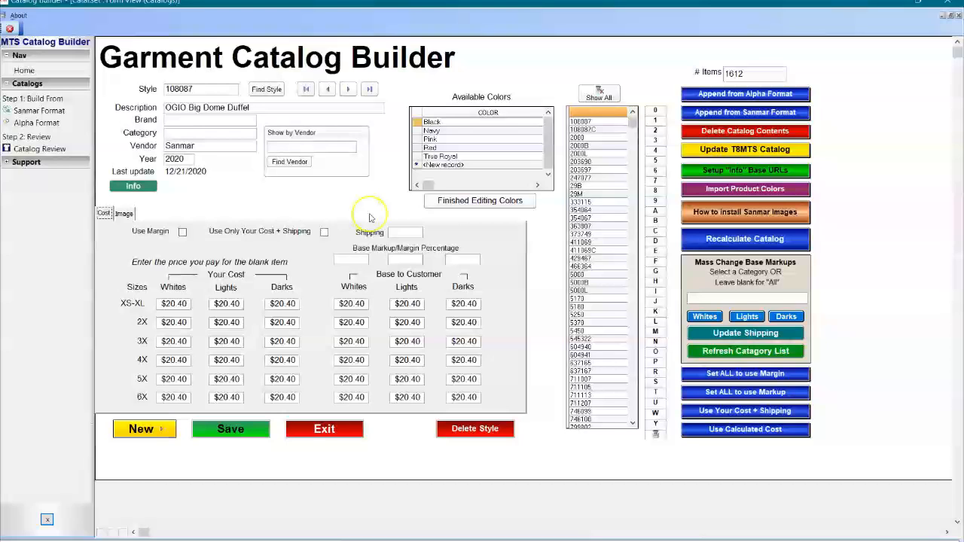
left_click(790, 131)
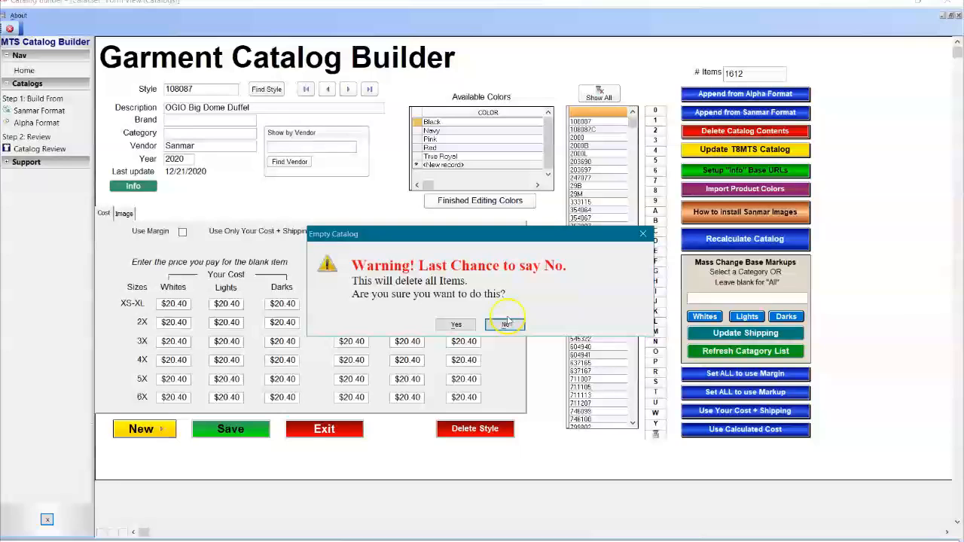
left_click(455, 328)
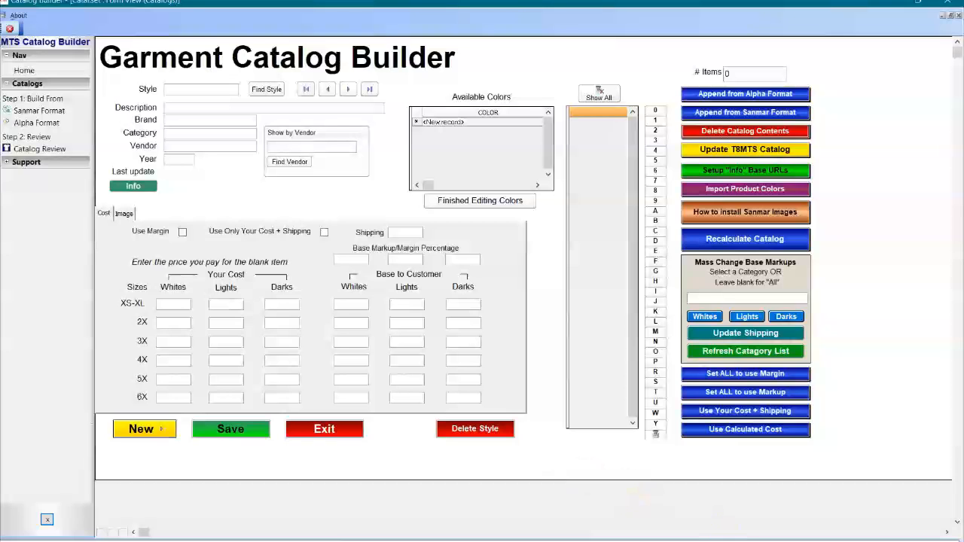
Switch to Shop Cal T-8MTS, open its garment catalog and view styles 18500, 29B and 363807.
left_click(759, 541)
left_click(685, 520)
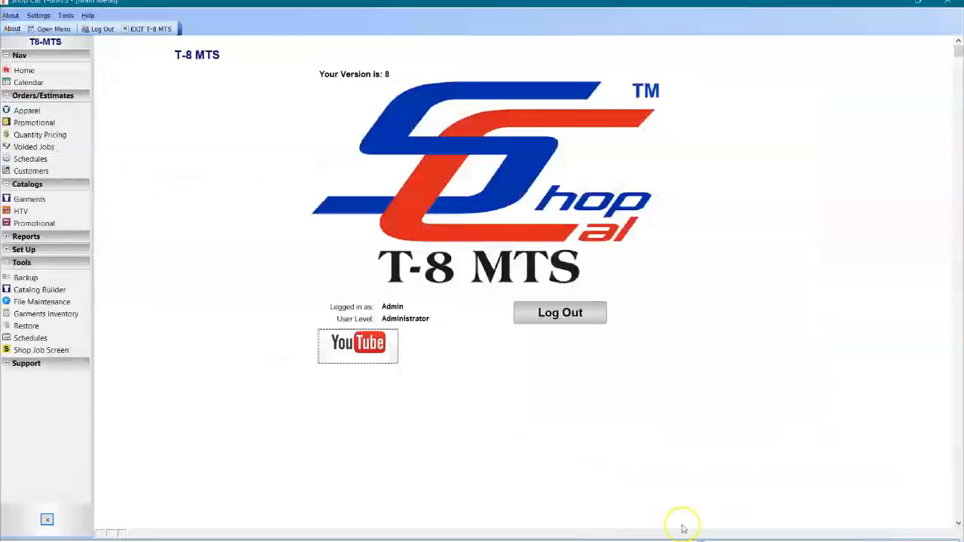
left_click(26, 201)
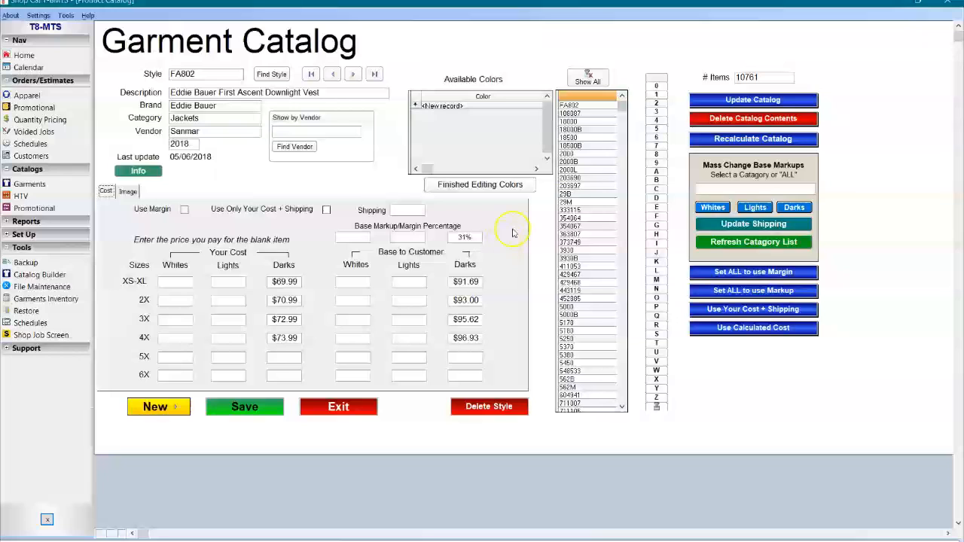
left_click(587, 137)
left_click(585, 193)
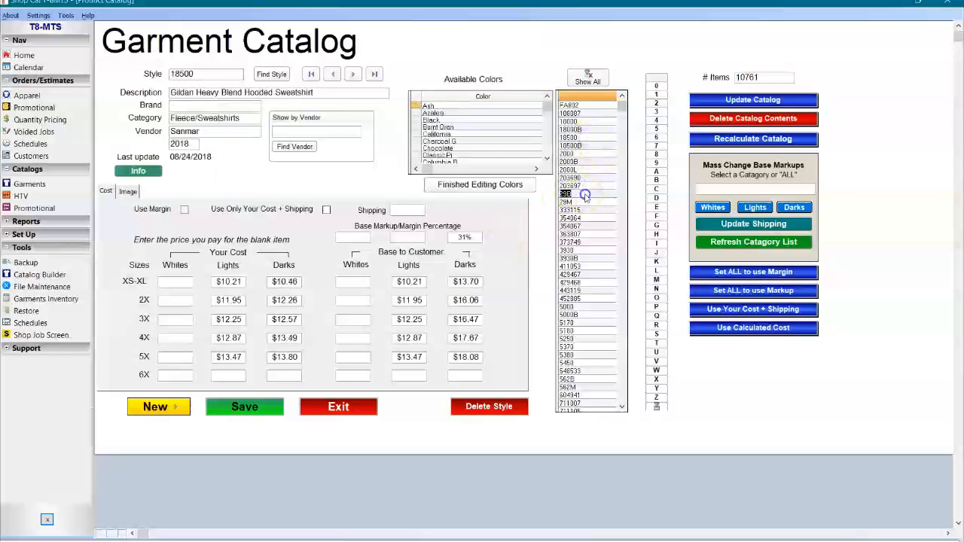
left_click(586, 234)
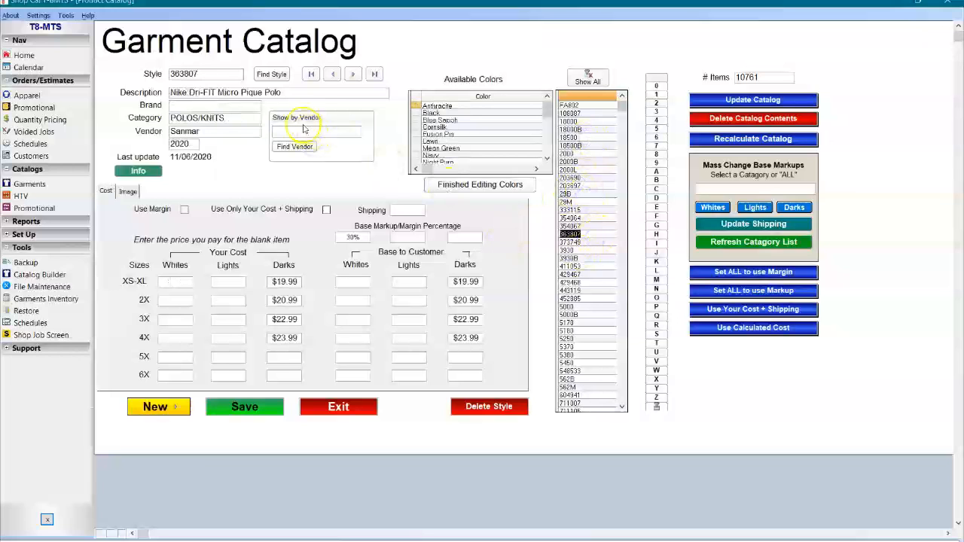
Find style 2000 in the garment catalog, check its record and exit the catalog.
left_click(275, 75)
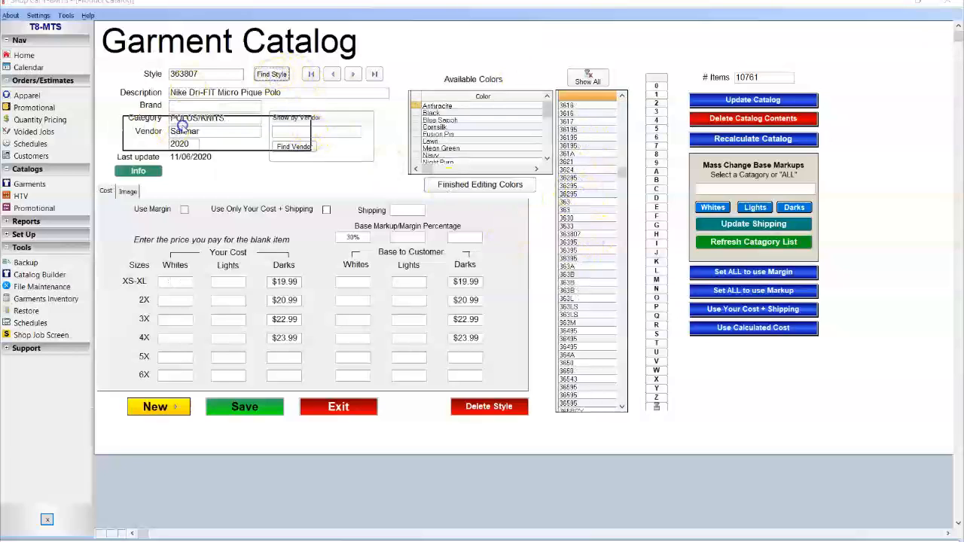
type("2000")
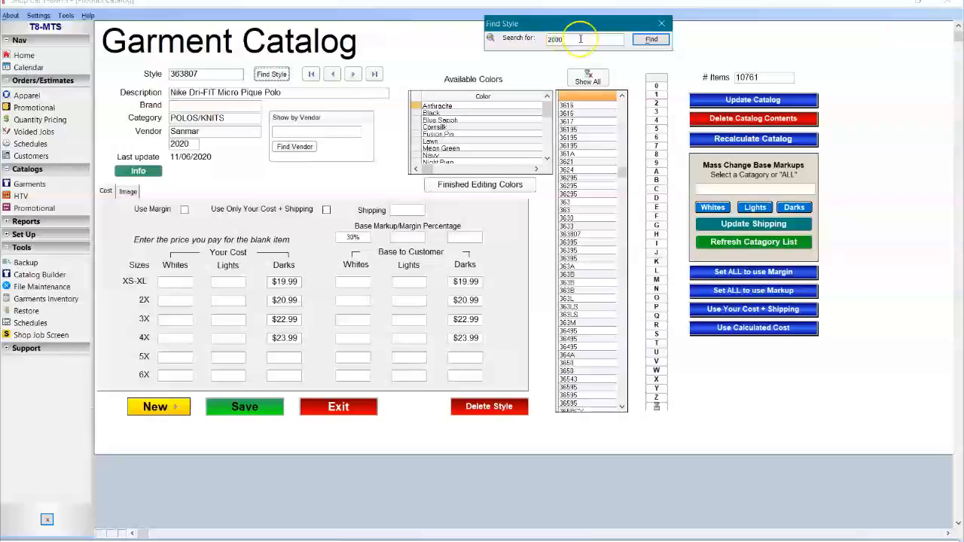
left_click(651, 39)
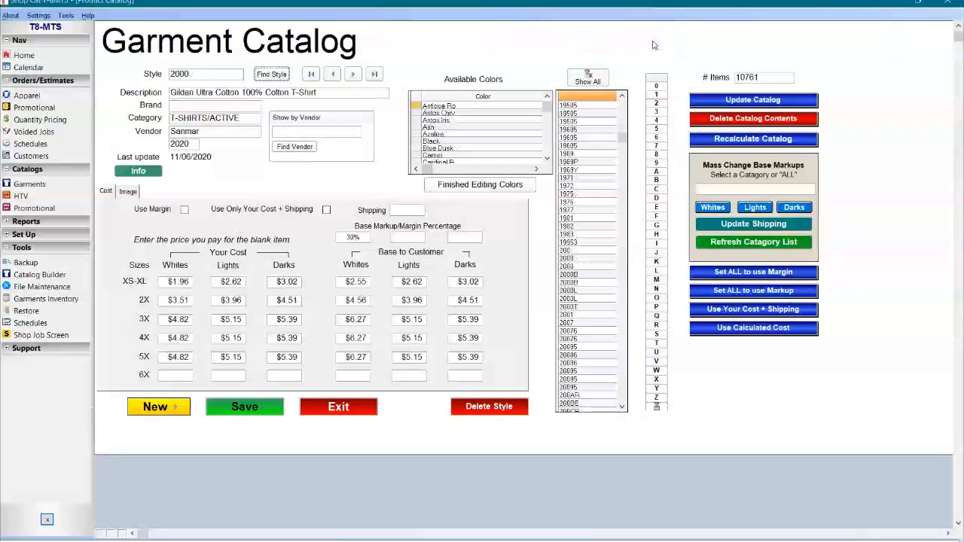
left_click(341, 407)
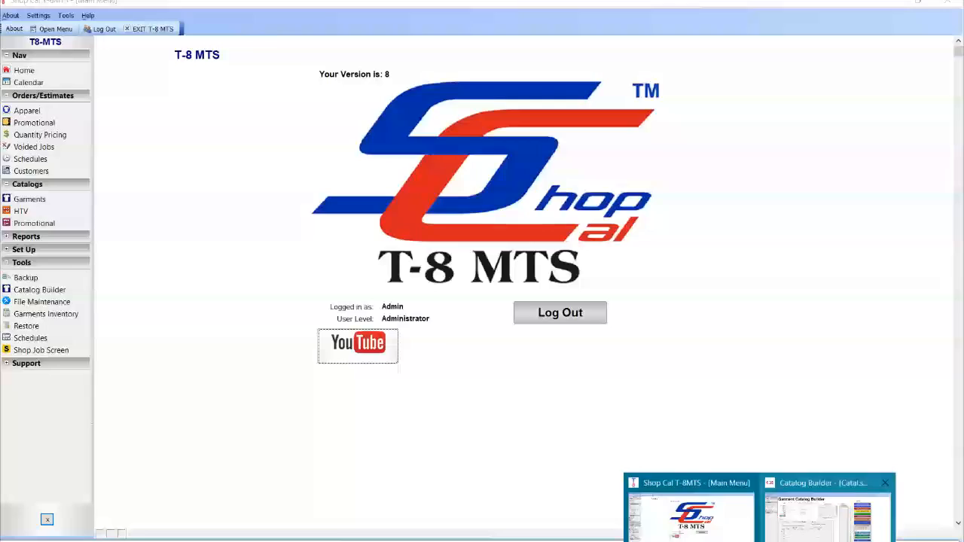
Switch back to the Catalog Builder and append the items from the SanMar format to the empty catalog.
left_click(836, 504)
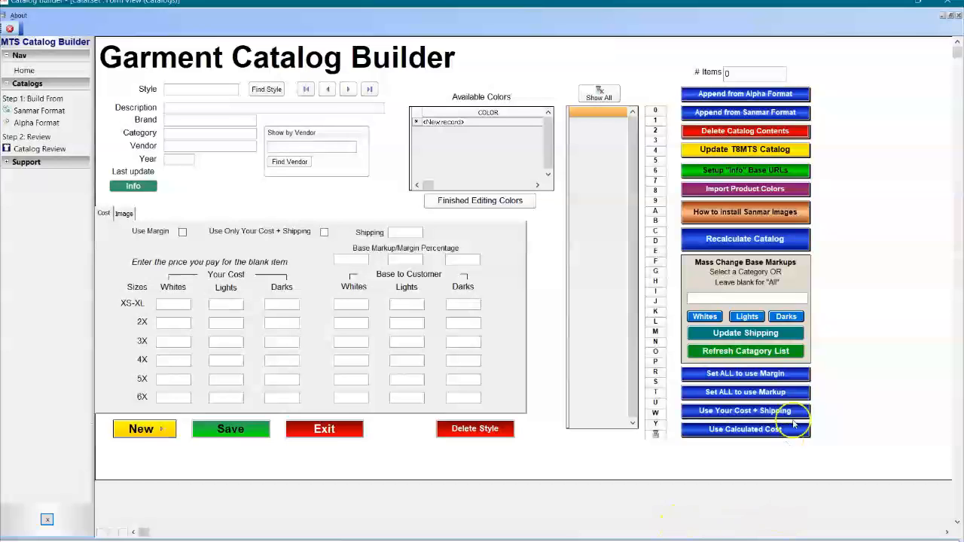
left_click(746, 111)
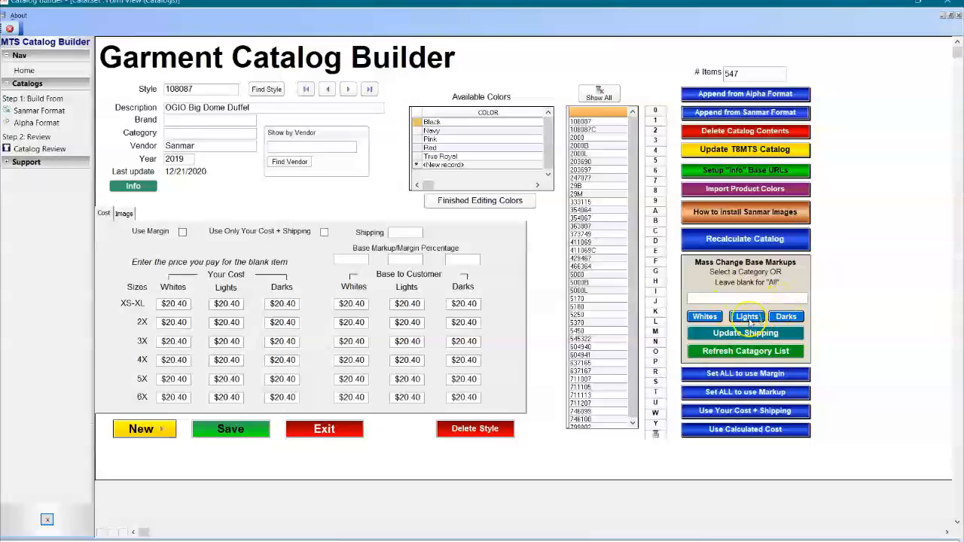
Try to mass-change the base markup for whites to 30 across all categories.
left_click(705, 317)
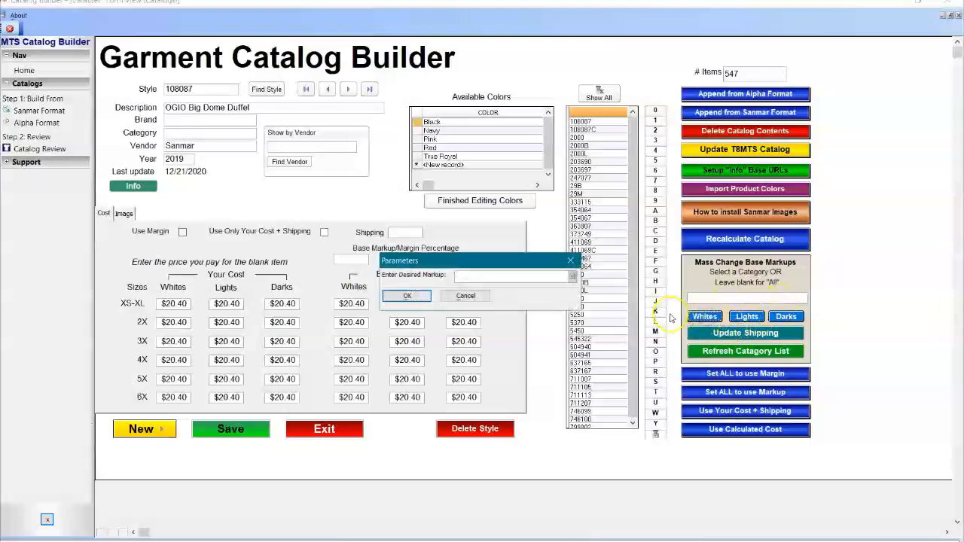
type("30")
left_click(412, 296)
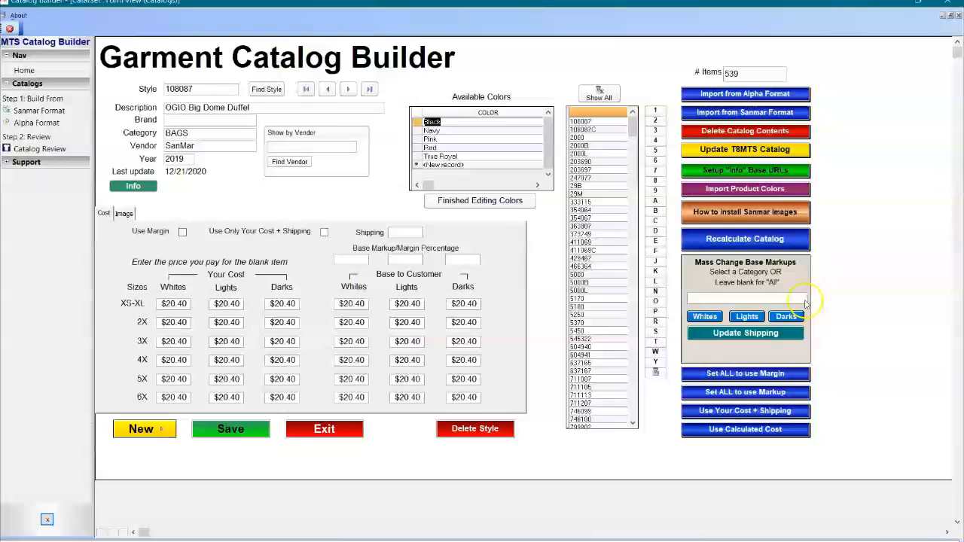
Review the categories available for mass-changing the base markups without applying a markup.
left_click(803, 299)
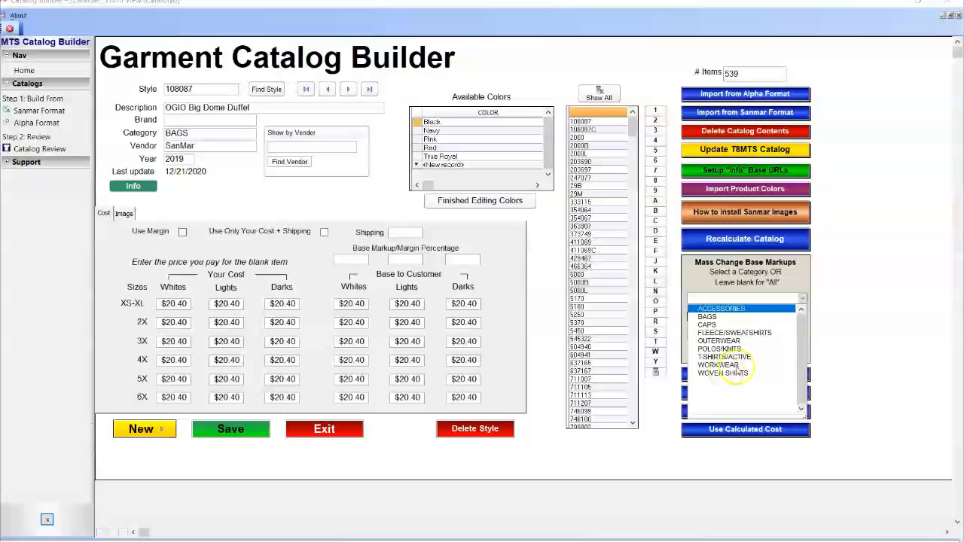
left_click(866, 330)
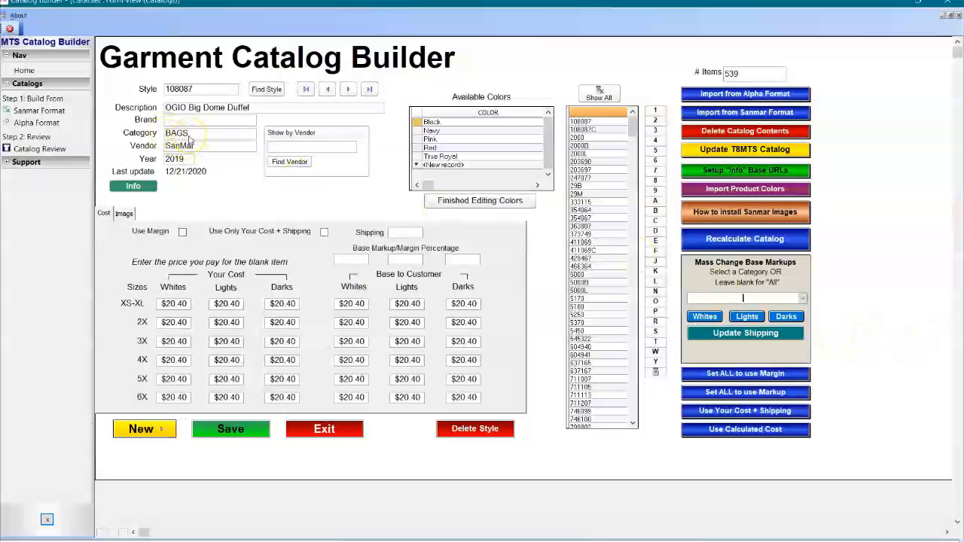
left_click(696, 318)
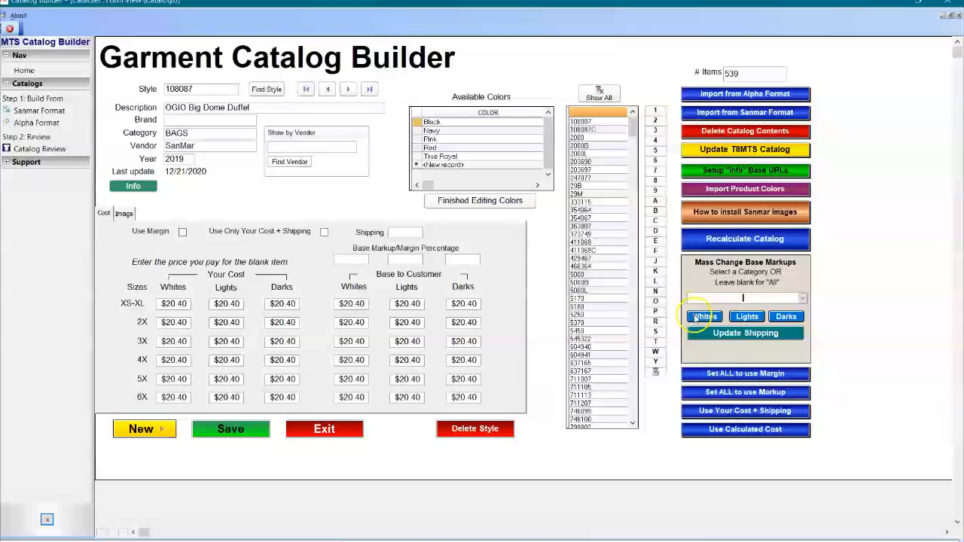
left_click(802, 299)
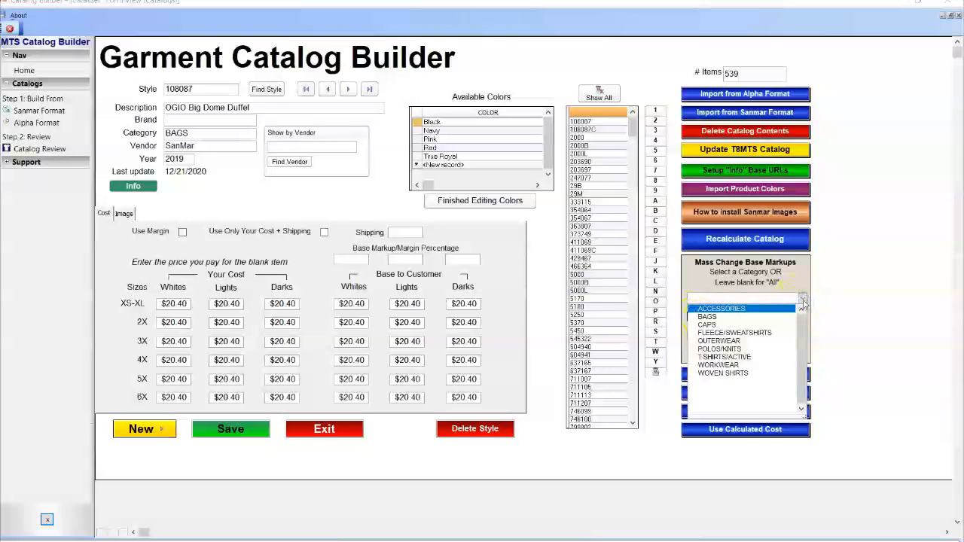
left_click(745, 359)
left_click(867, 255)
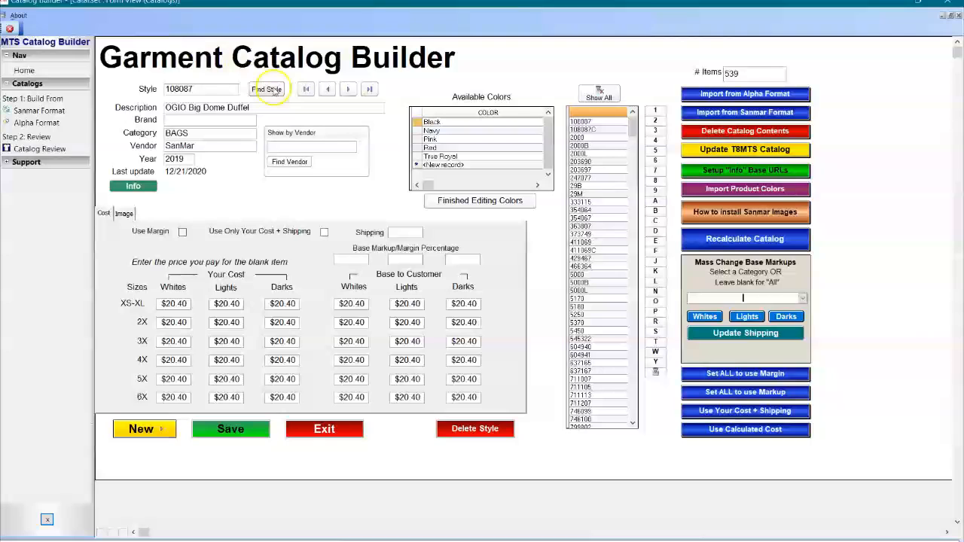
Find style 2000 in the catalog and review its costs and the categories available for base markups.
left_click(273, 88)
type("2000")
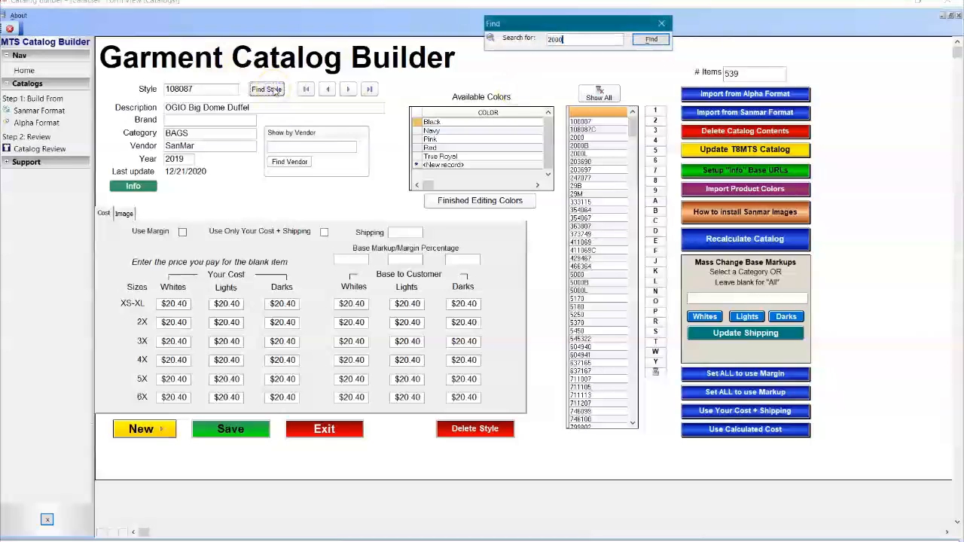
left_click(652, 40)
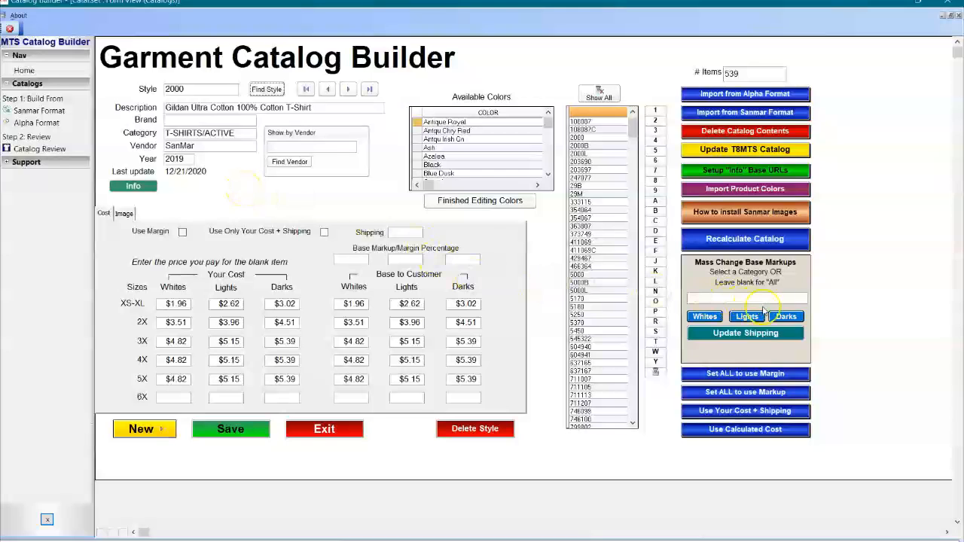
left_click(803, 298)
left_click(803, 299)
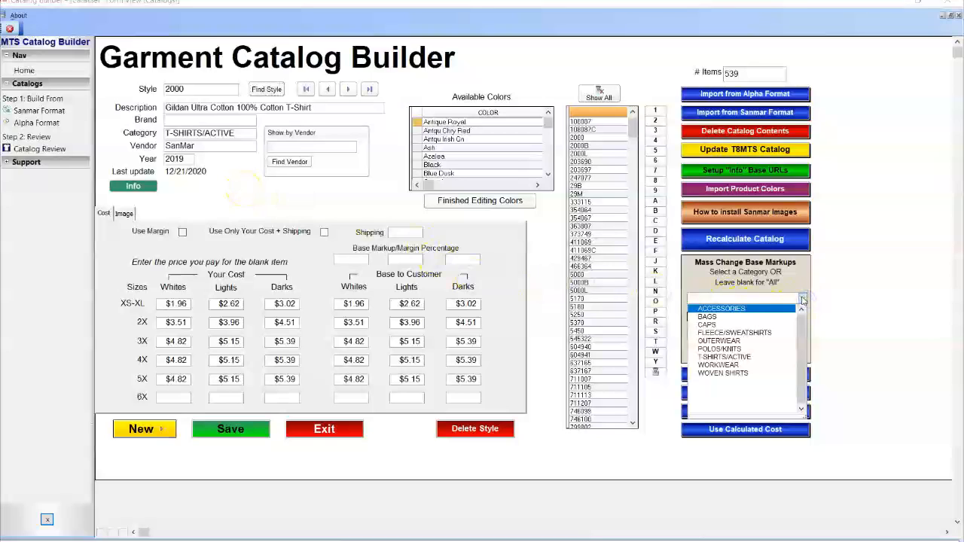
left_click(834, 343)
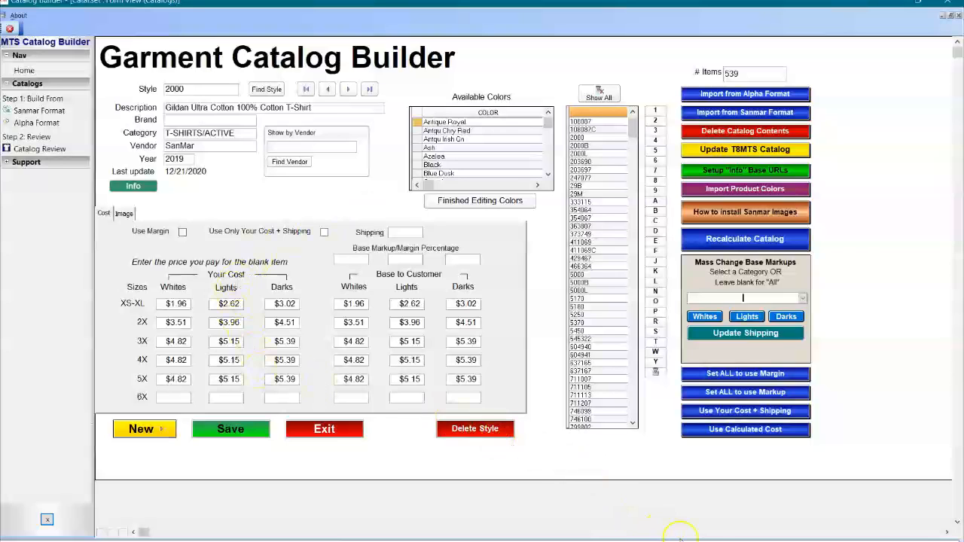
Switch to Shop Cal T-8MTS, delete all contents of its garment catalog and import the items from the Catalog Builder.
left_click(655, 509)
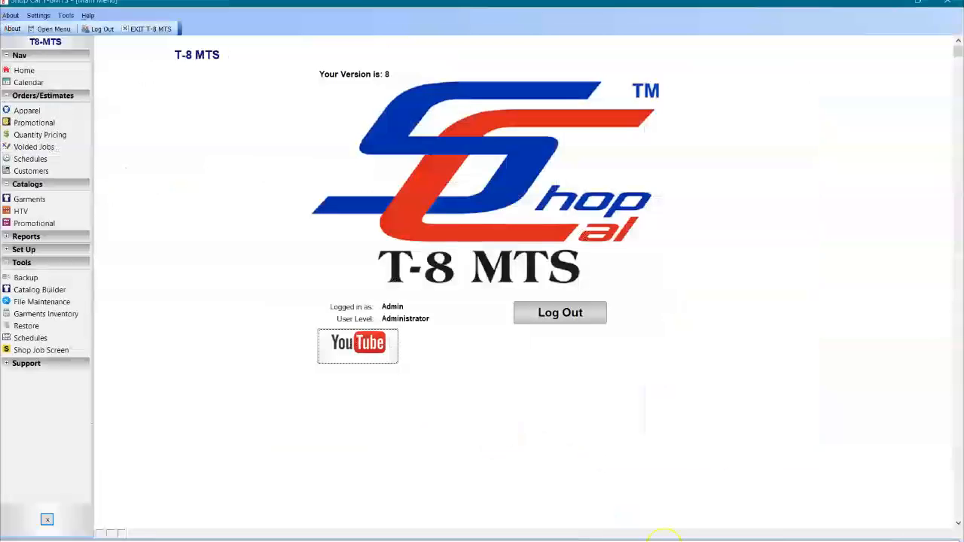
left_click(33, 202)
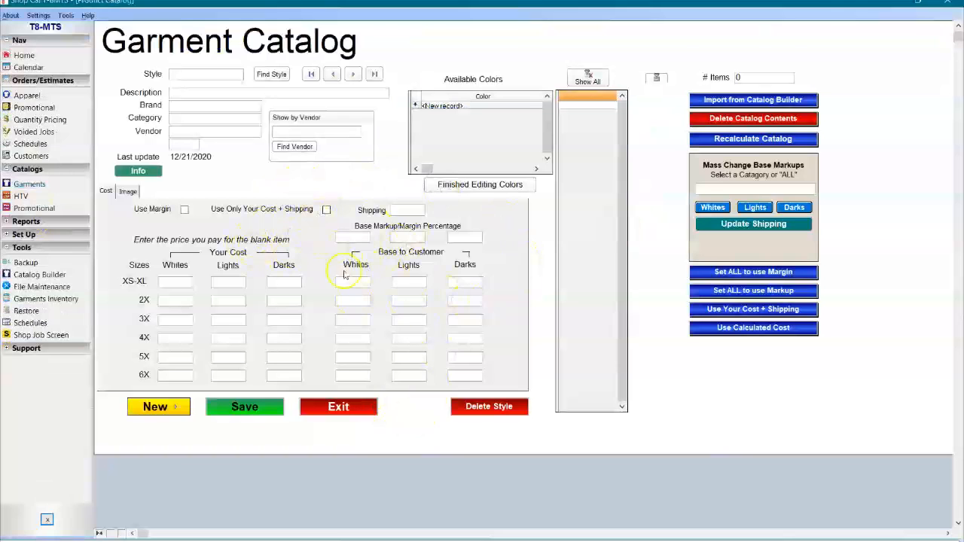
left_click(768, 122)
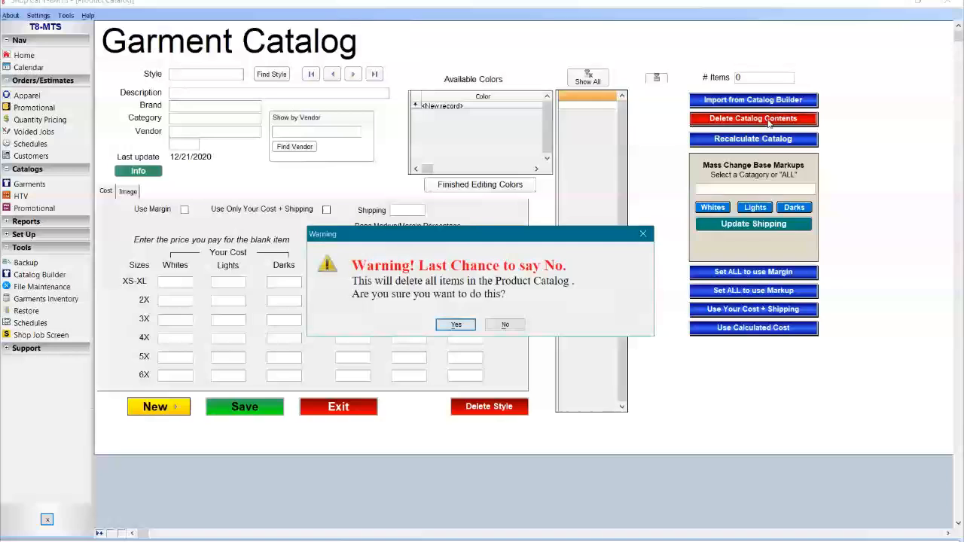
left_click(455, 326)
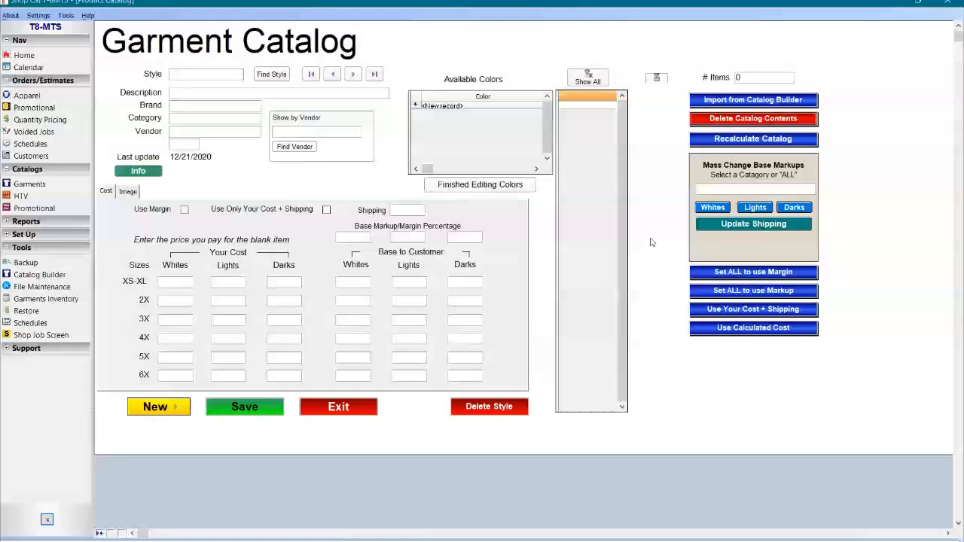
left_click(736, 103)
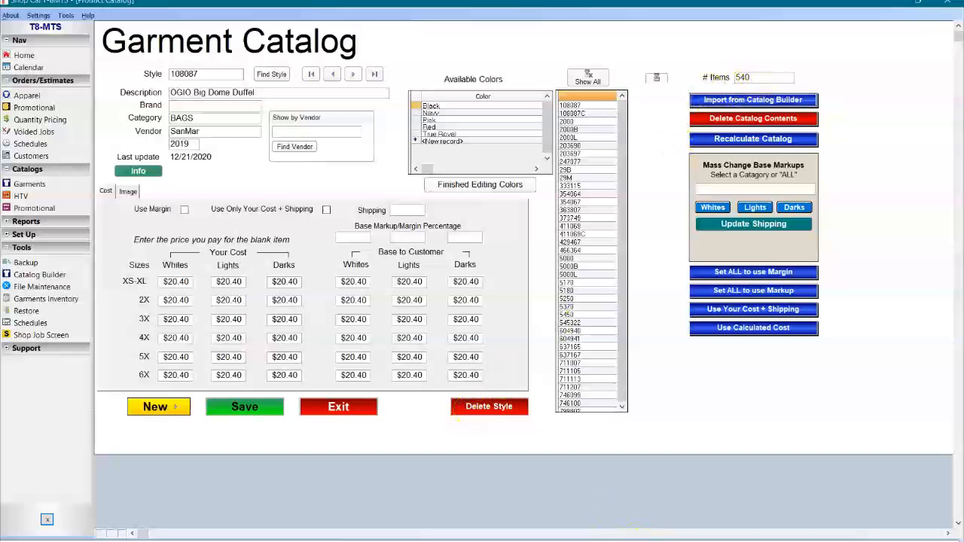
Switch to the Catalog Builder and import the items from the Alpha format into the catalog.
mouse_move(728, 539)
left_click(762, 527)
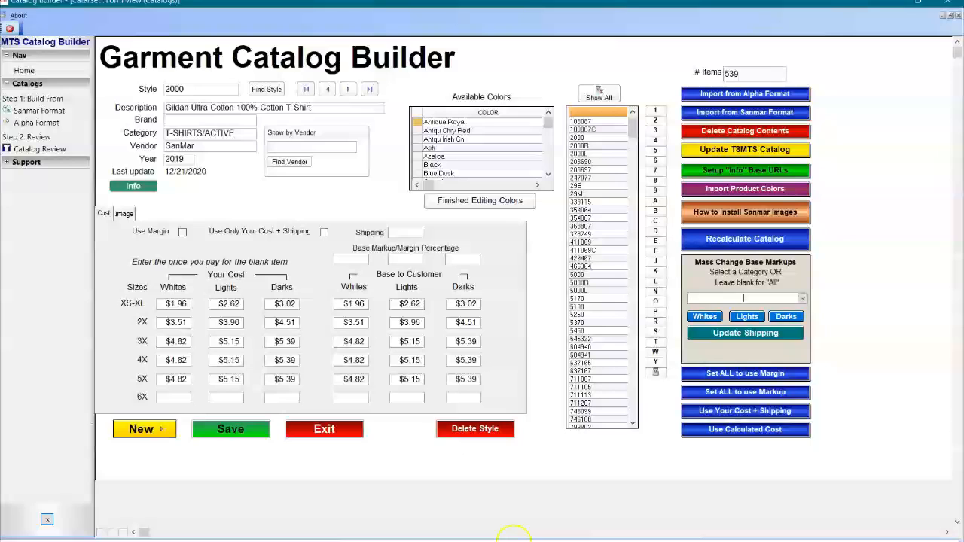
mouse_move(662, 539)
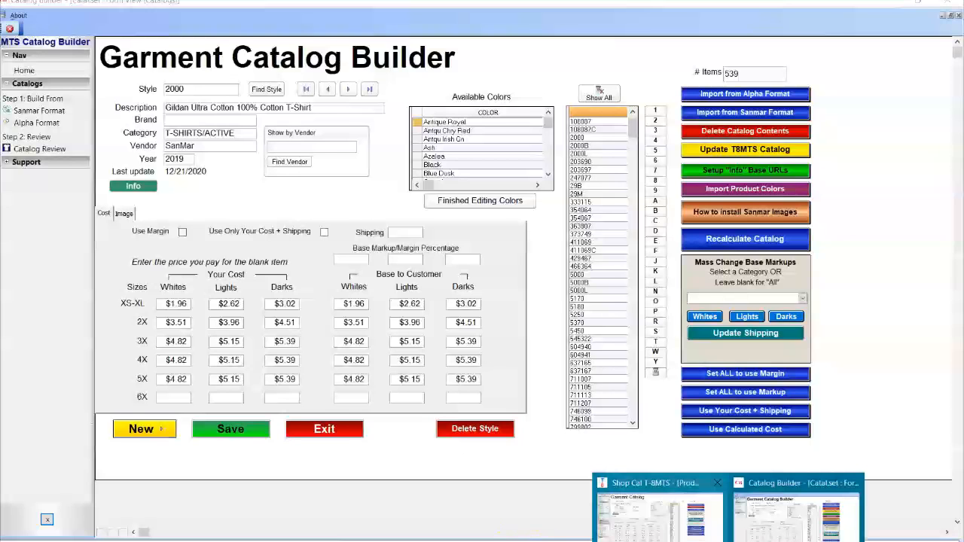
left_click(661, 512)
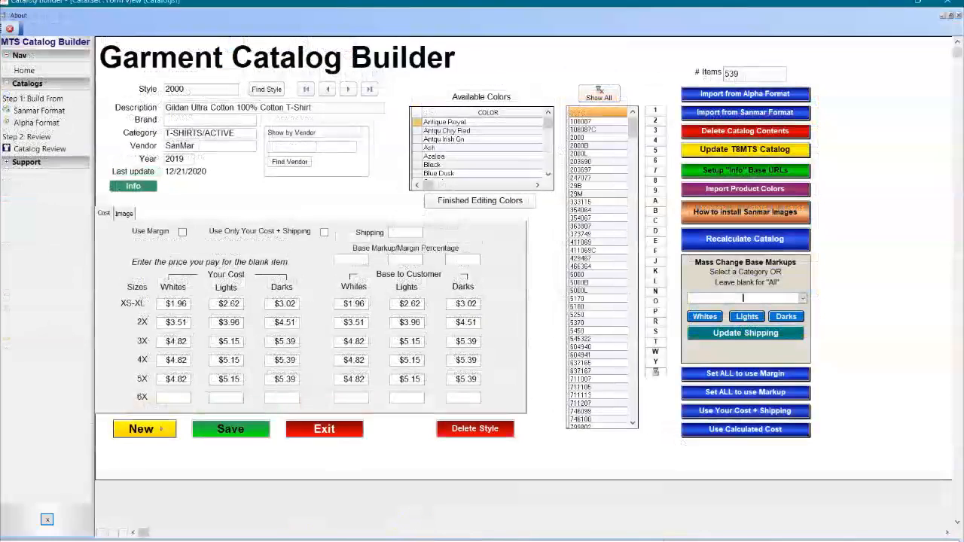
left_click(698, 407)
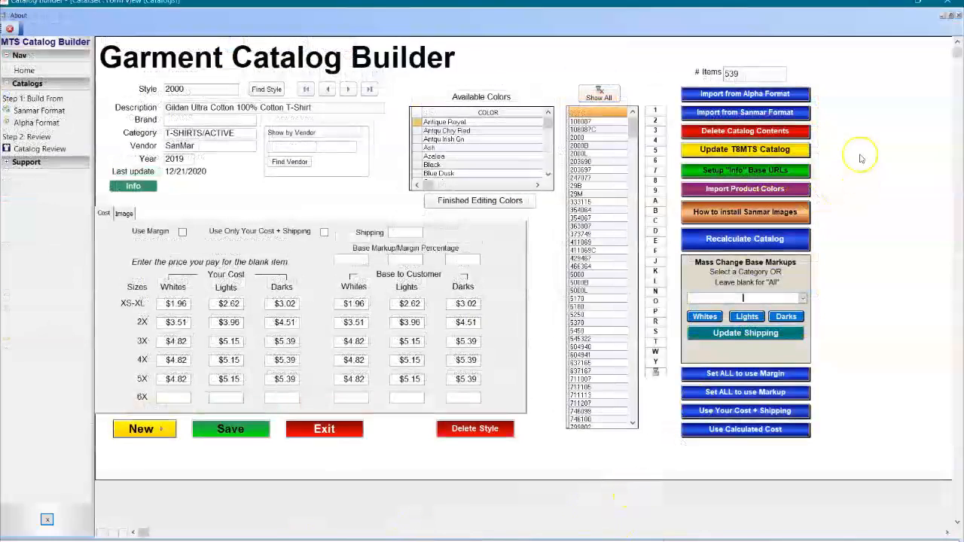
left_click(762, 95)
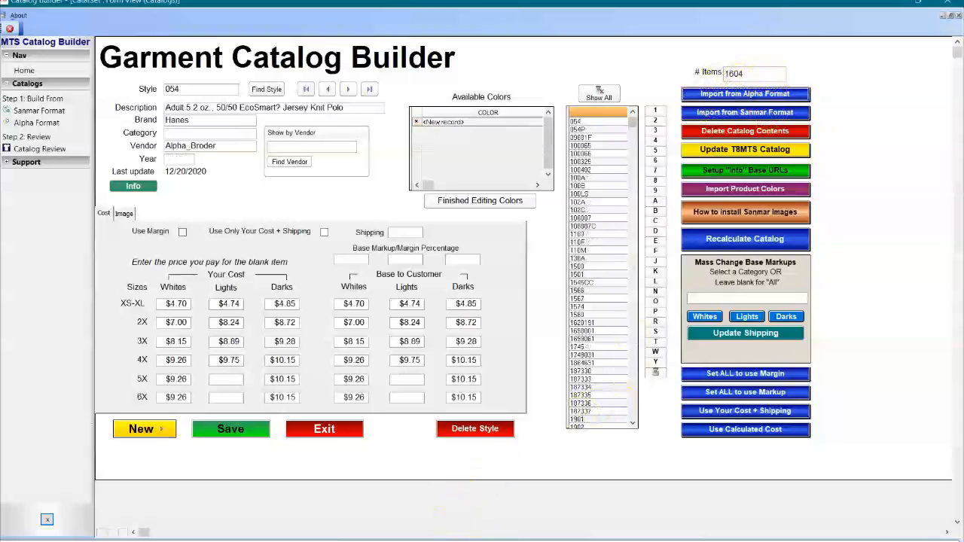
Switch to Shop Cal T-8MTS and import the expanded catalog from the Catalog Builder into the garment catalog.
mouse_move(668, 536)
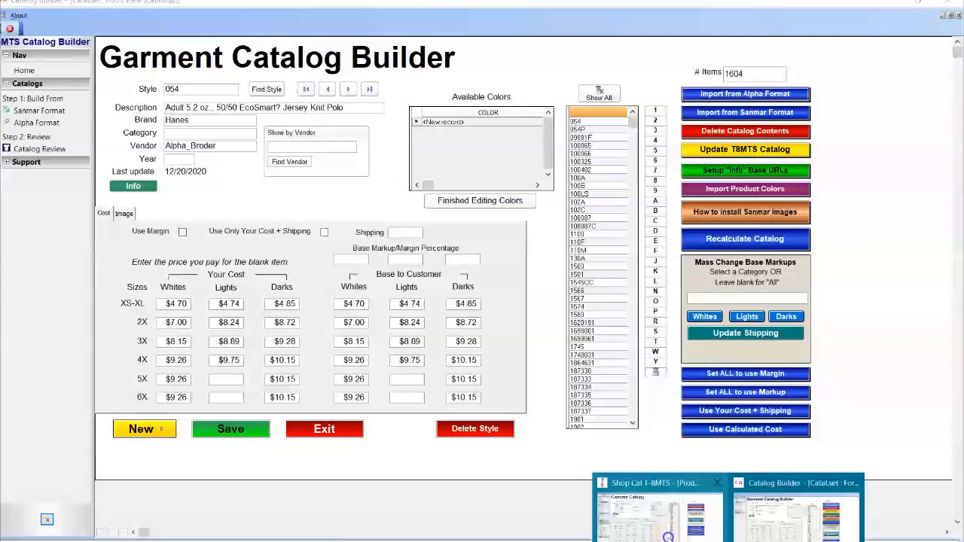
left_click(668, 512)
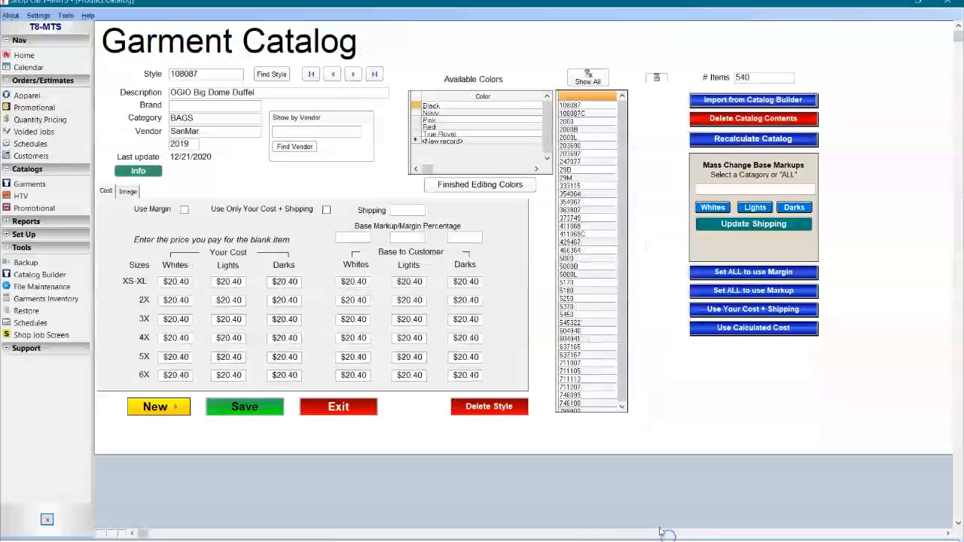
left_click(770, 100)
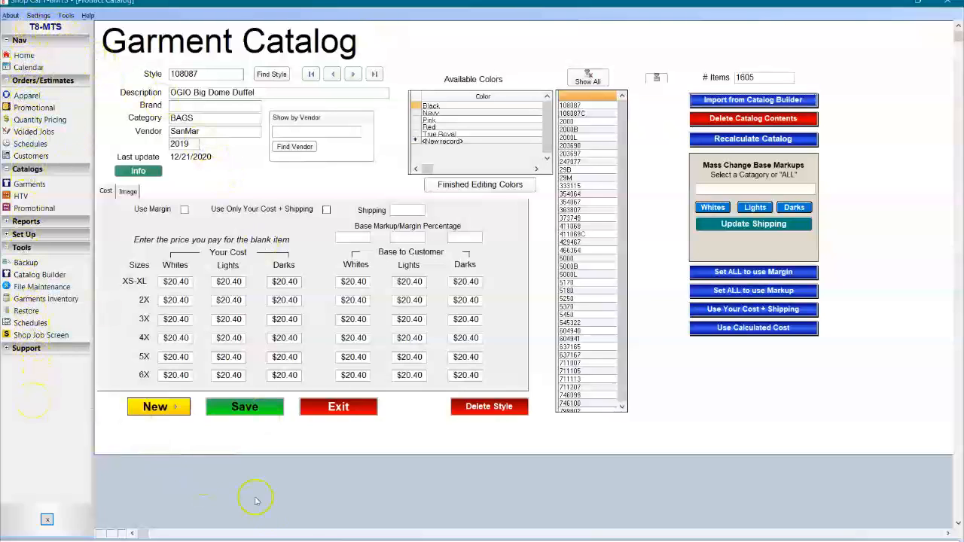
Compare the Catalog Builder's item count with the Shop Cal T-8MTS garment catalog, and return to the Shop Cal home screen.
mouse_move(729, 541)
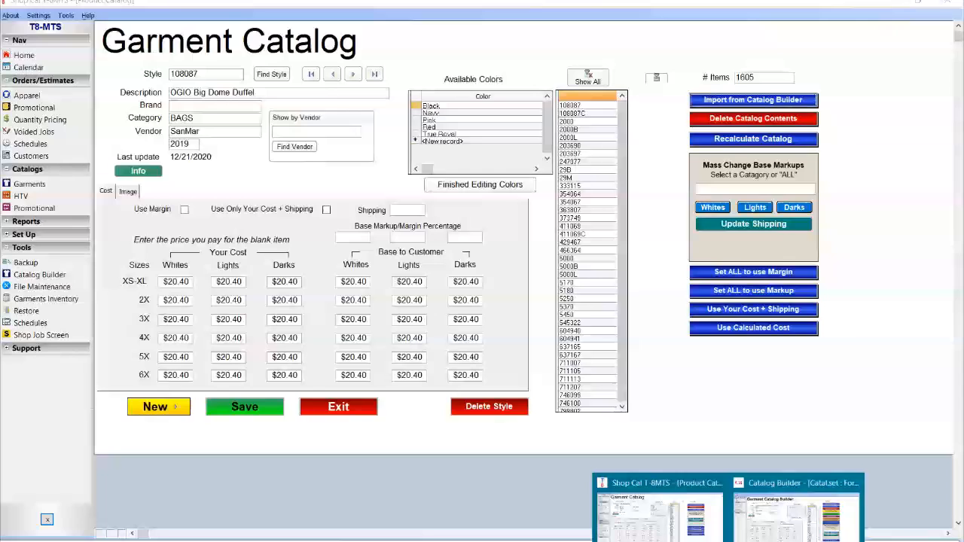
left_click(774, 535)
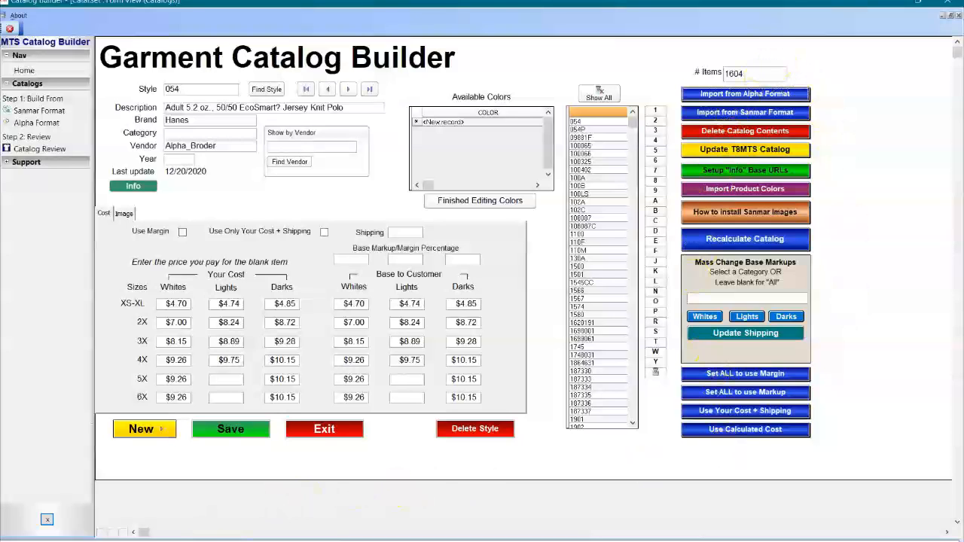
left_click(663, 512)
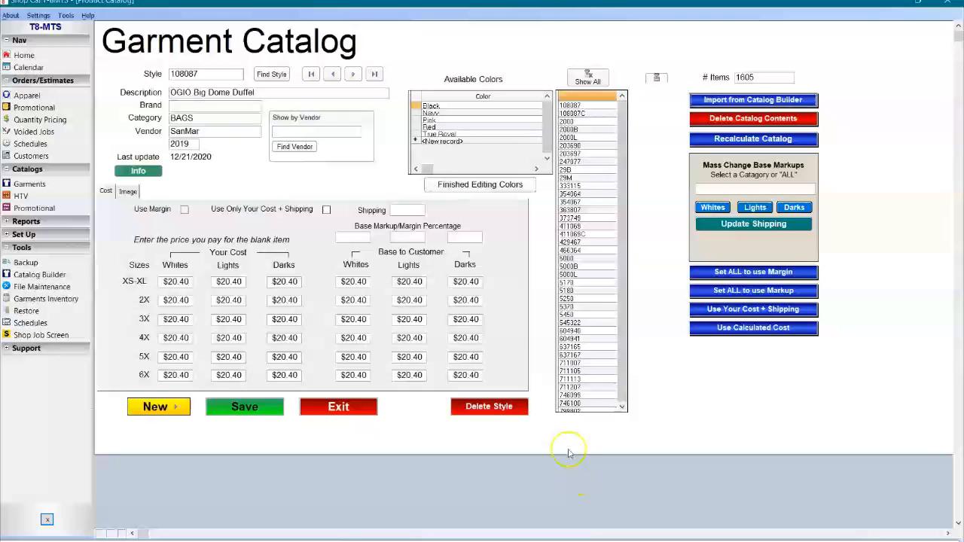
left_click(729, 541)
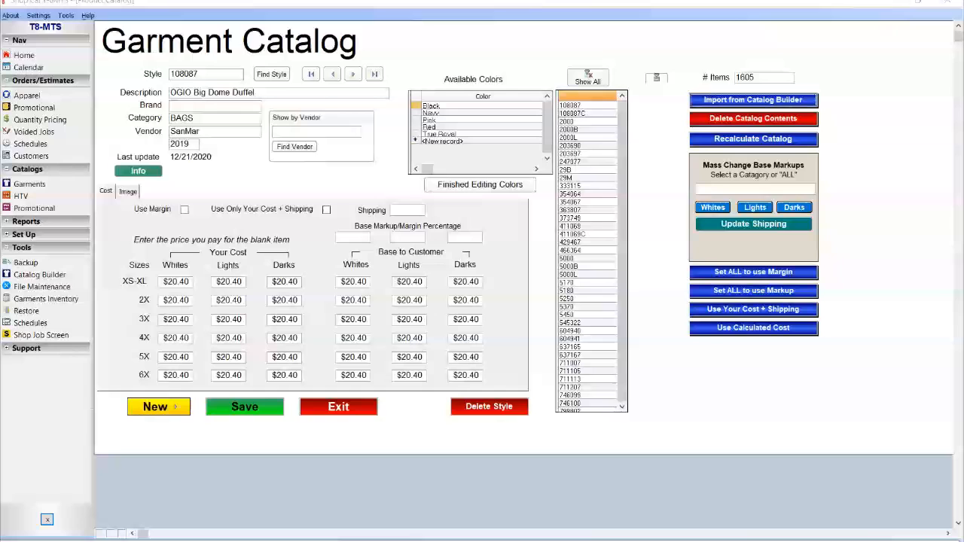
left_click(266, 518)
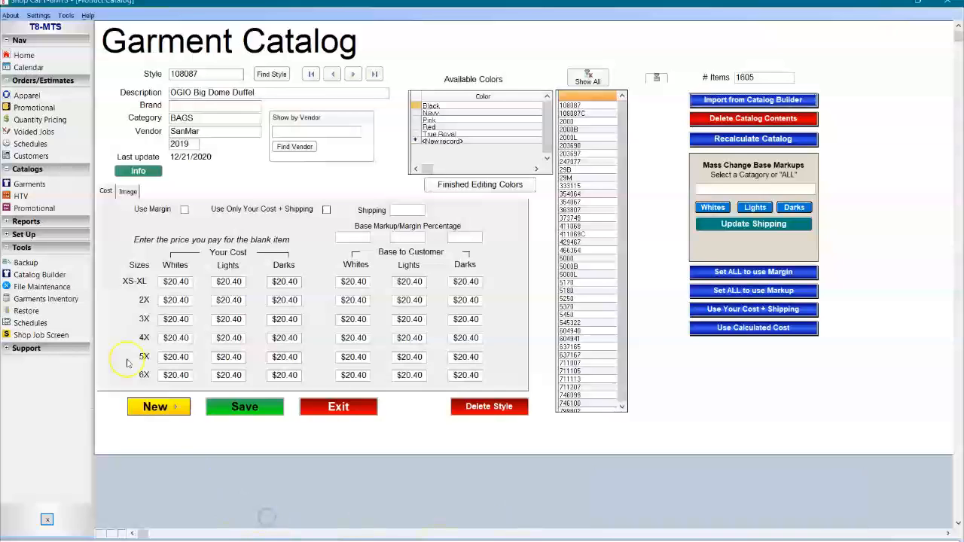
left_click(28, 58)
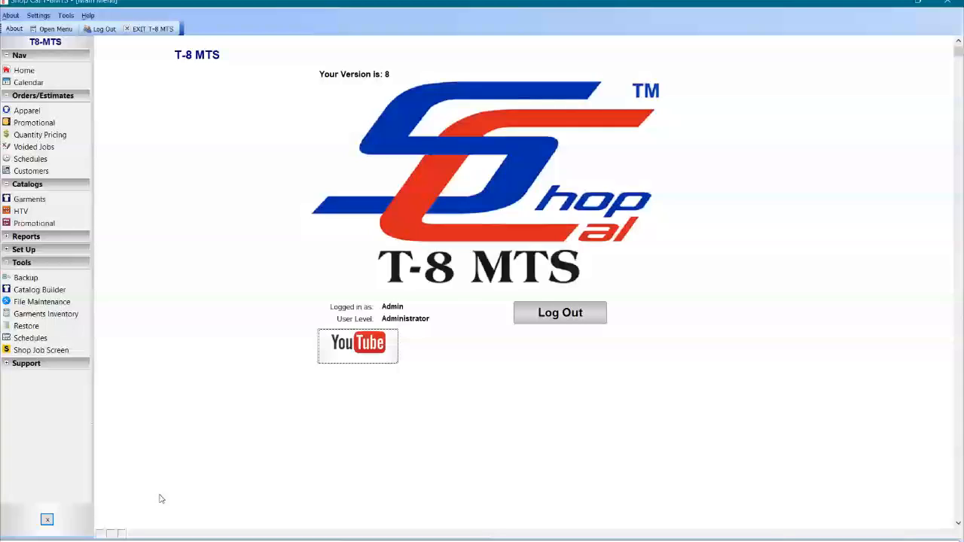
left_click(187, 487)
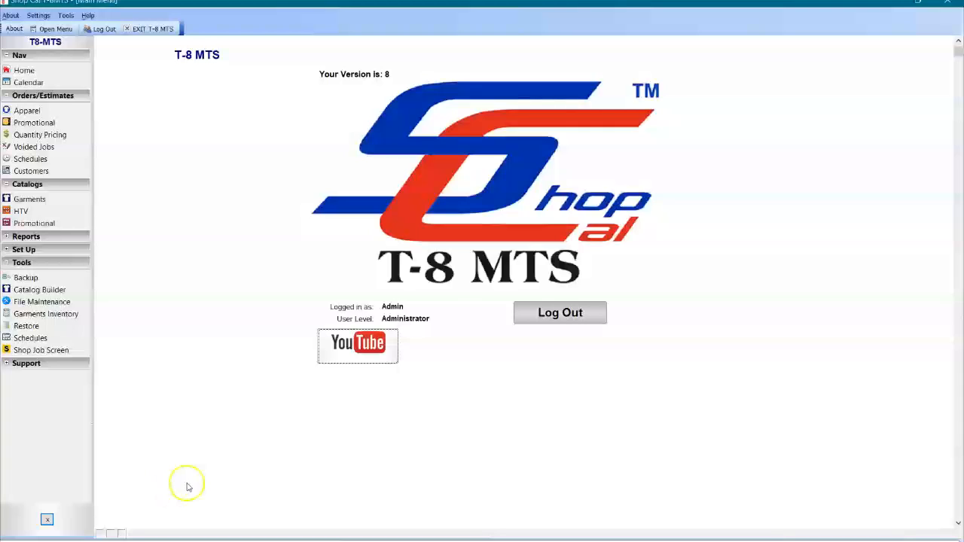